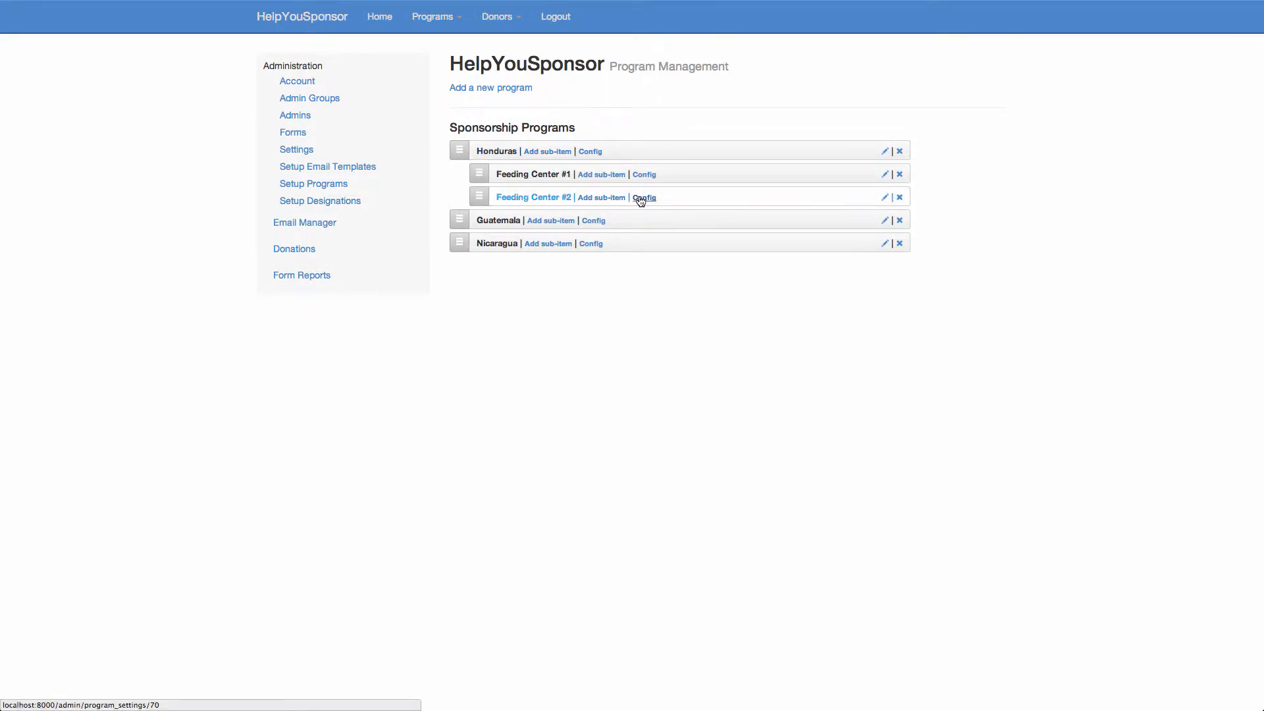
- Open the Guatemala program's configuration and review the fields of its attached Children Profiles form
{"action": "left_click", "coordinate": [594, 222]}
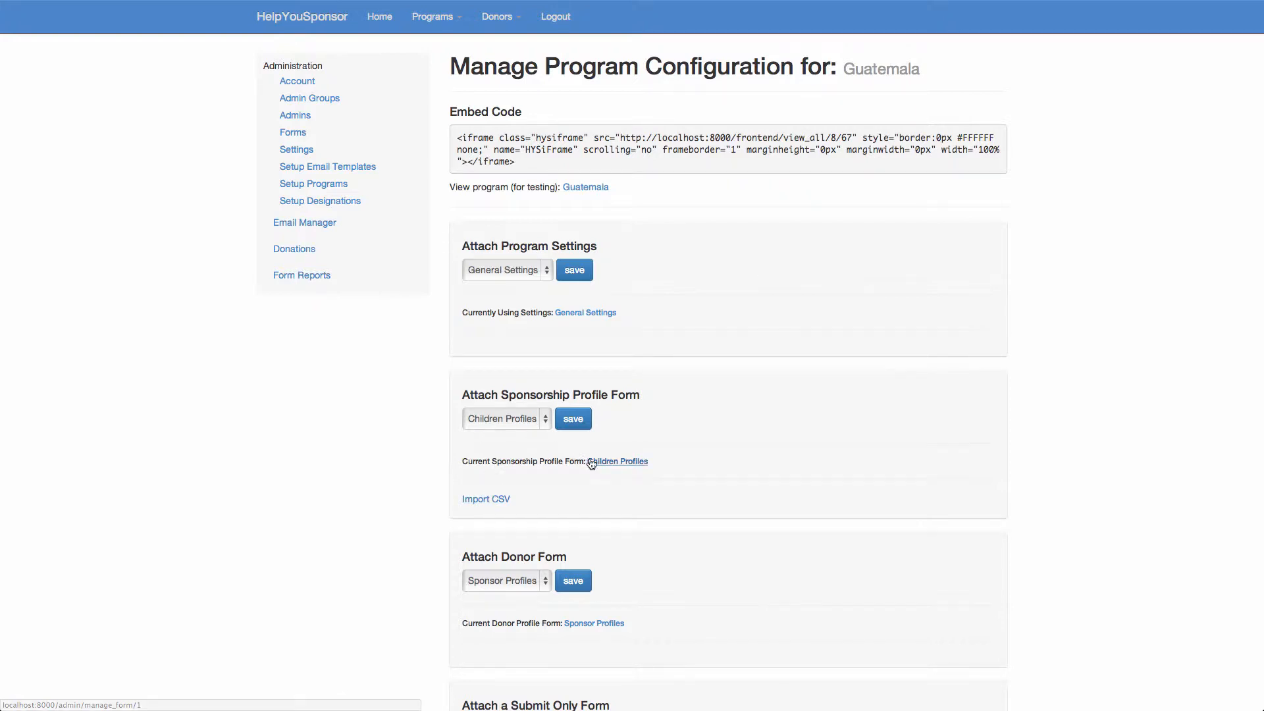
{"action": "left_click", "coordinate": [611, 463]}
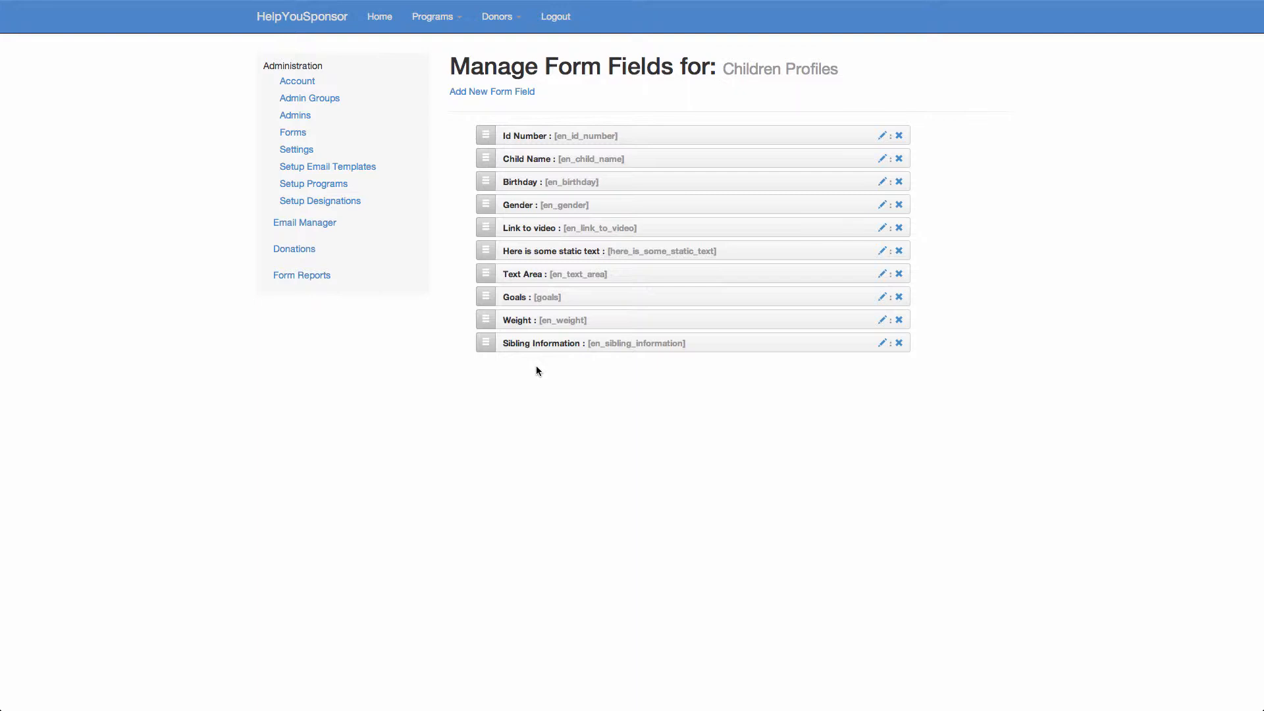
{"action": "scroll", "coordinate": [536, 368], "scroll_direction": "left", "scroll_amount": 5}
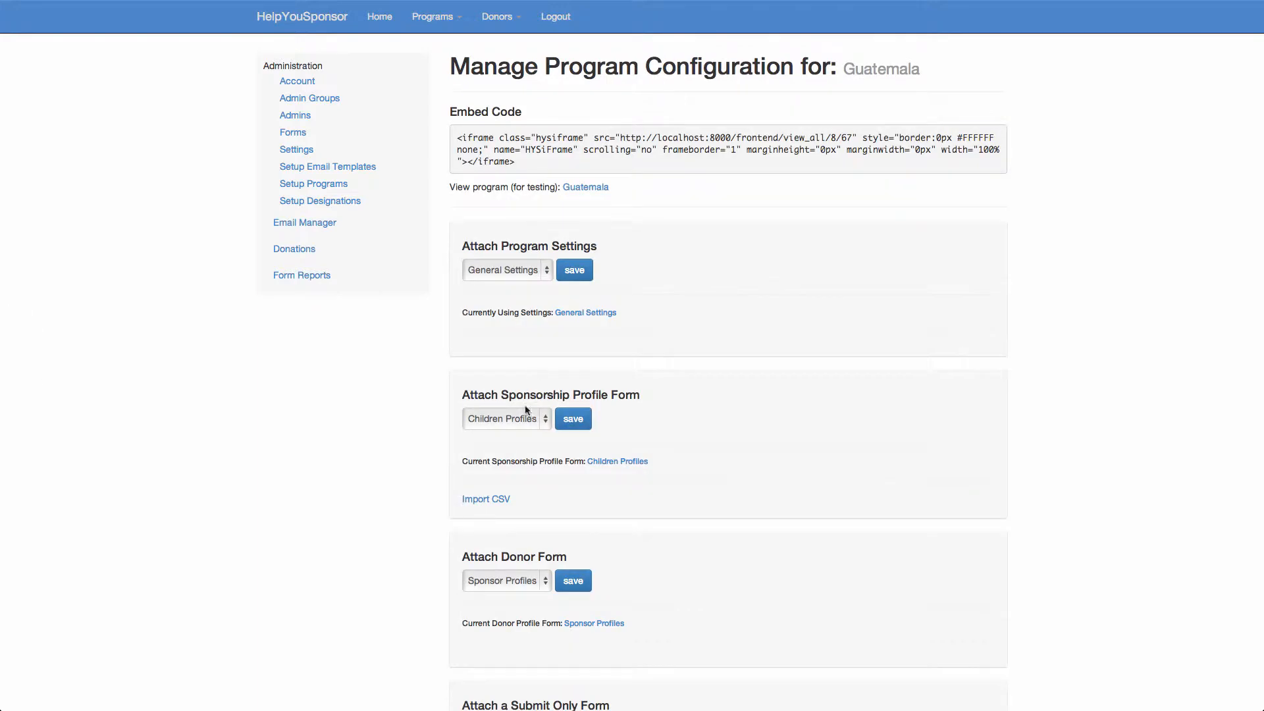
- Upload fc2-test.csv from the Desktop as the CSV import file for the Guatemala program
{"action": "left_click", "coordinate": [494, 502]}
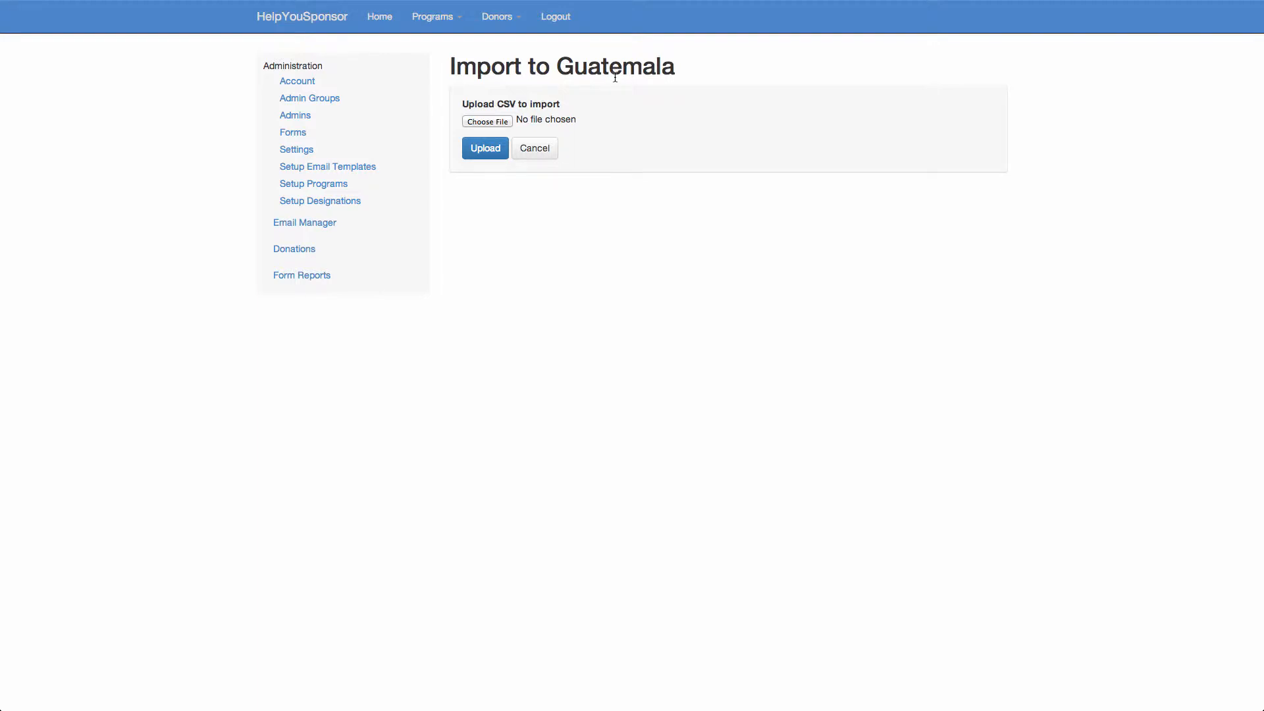
{"action": "left_click", "coordinate": [491, 123]}
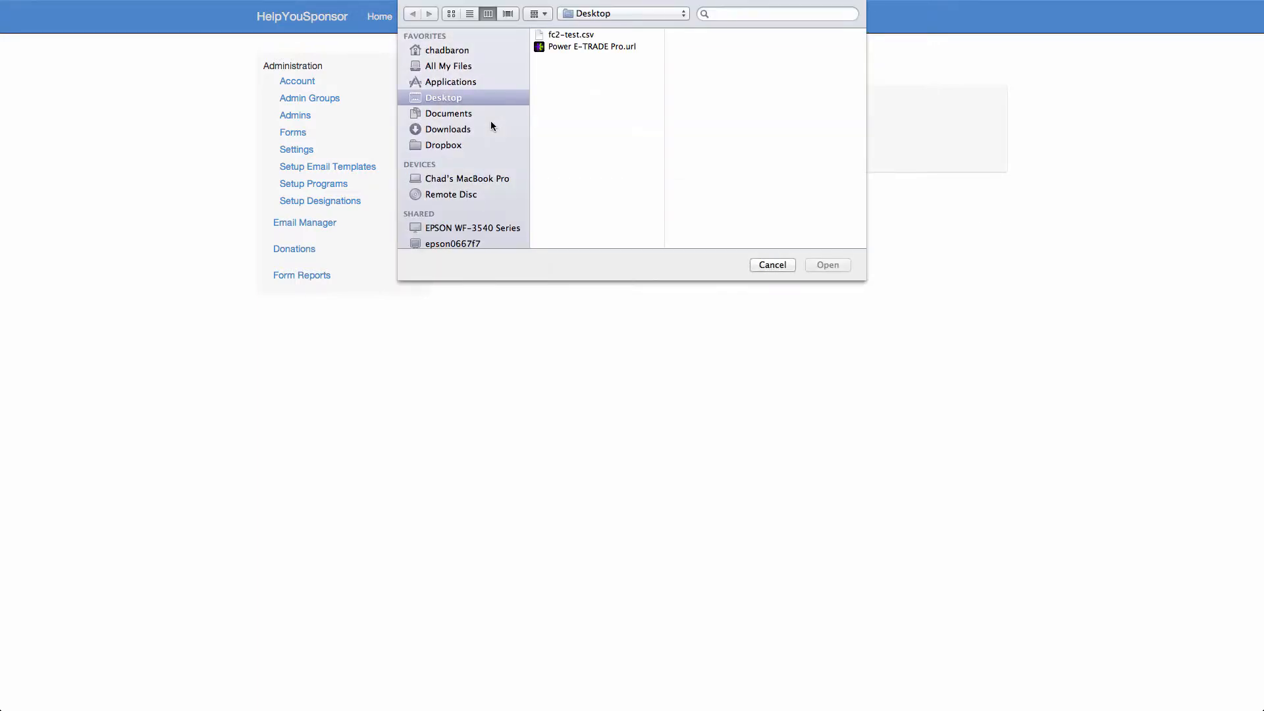
{"action": "left_click", "coordinate": [557, 35]}
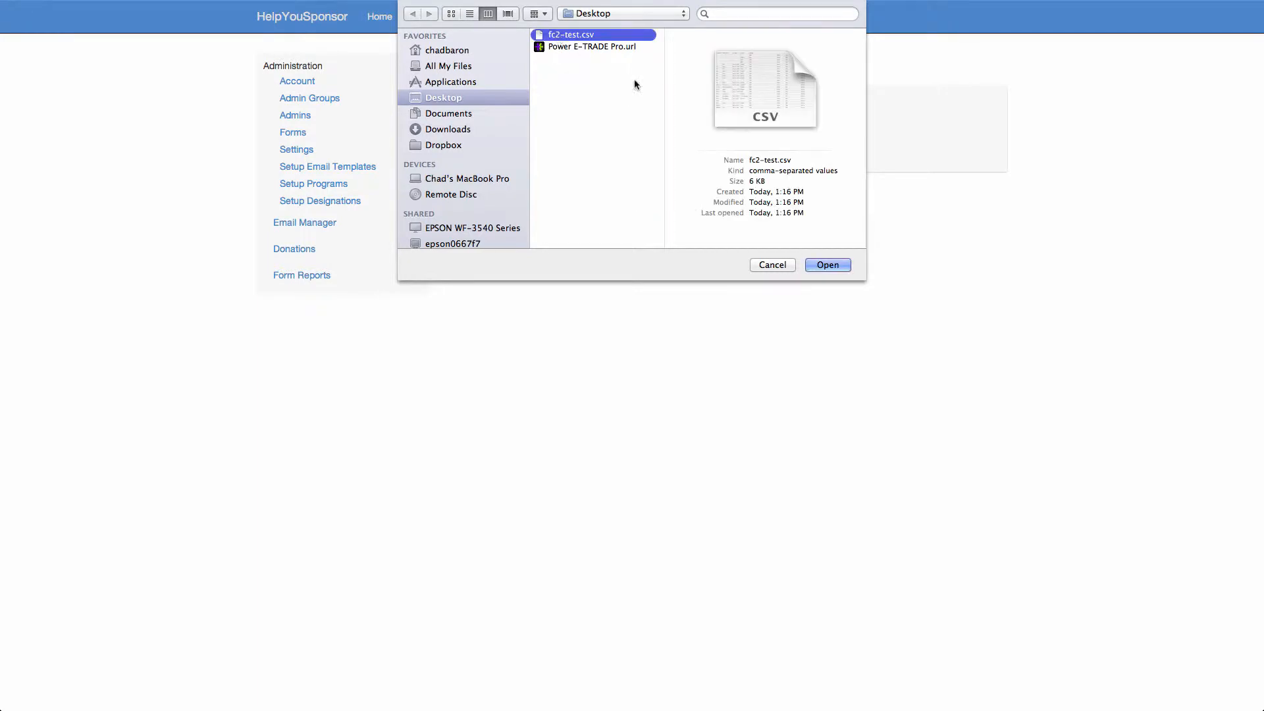
{"action": "left_click", "coordinate": [823, 269]}
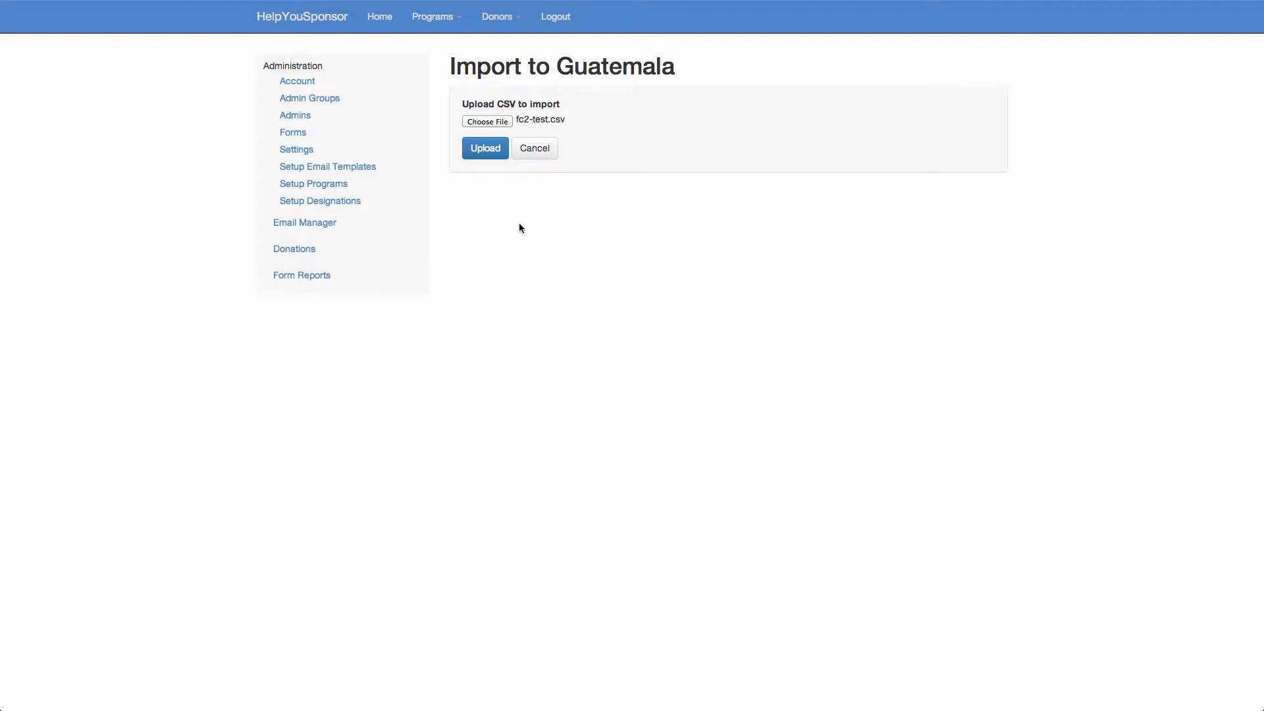
{"action": "left_click", "coordinate": [484, 148]}
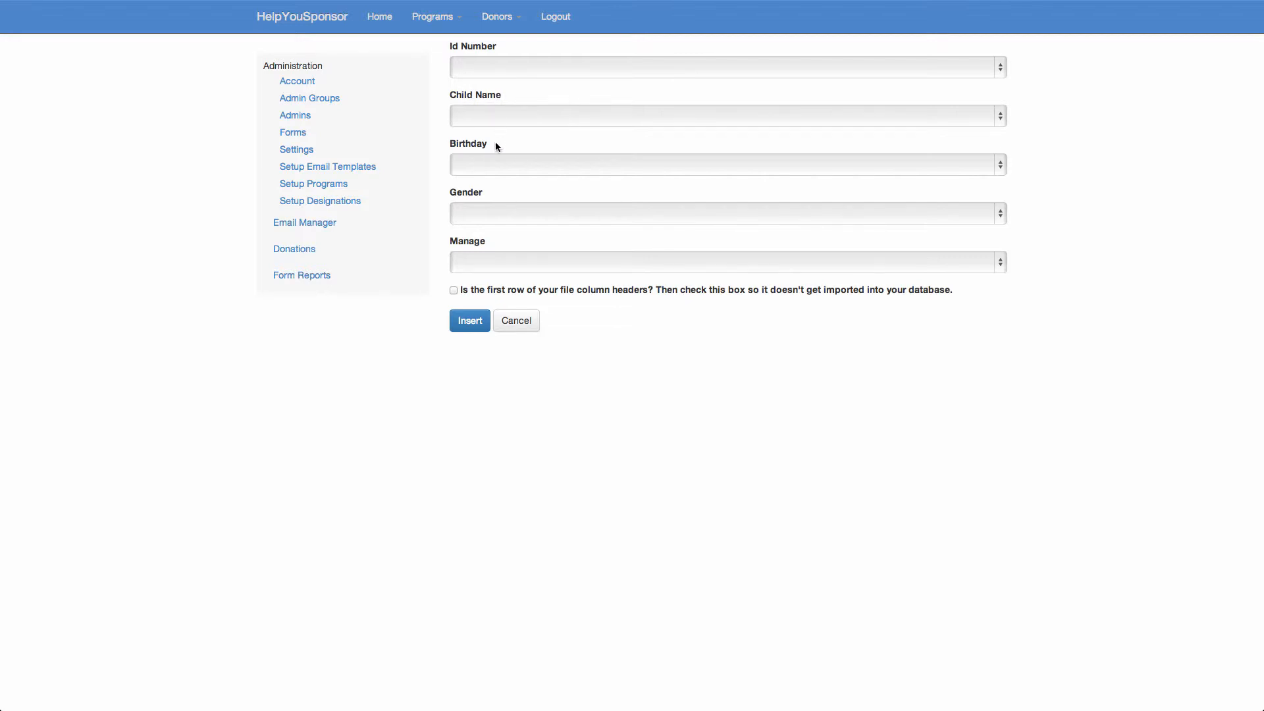
- Check the column headers in the source spreadsheet, and map Id Number, Child Name, Birthday and Gender to the profile fields of the same names
{"action": "key", "text": "ctrl+Left"}
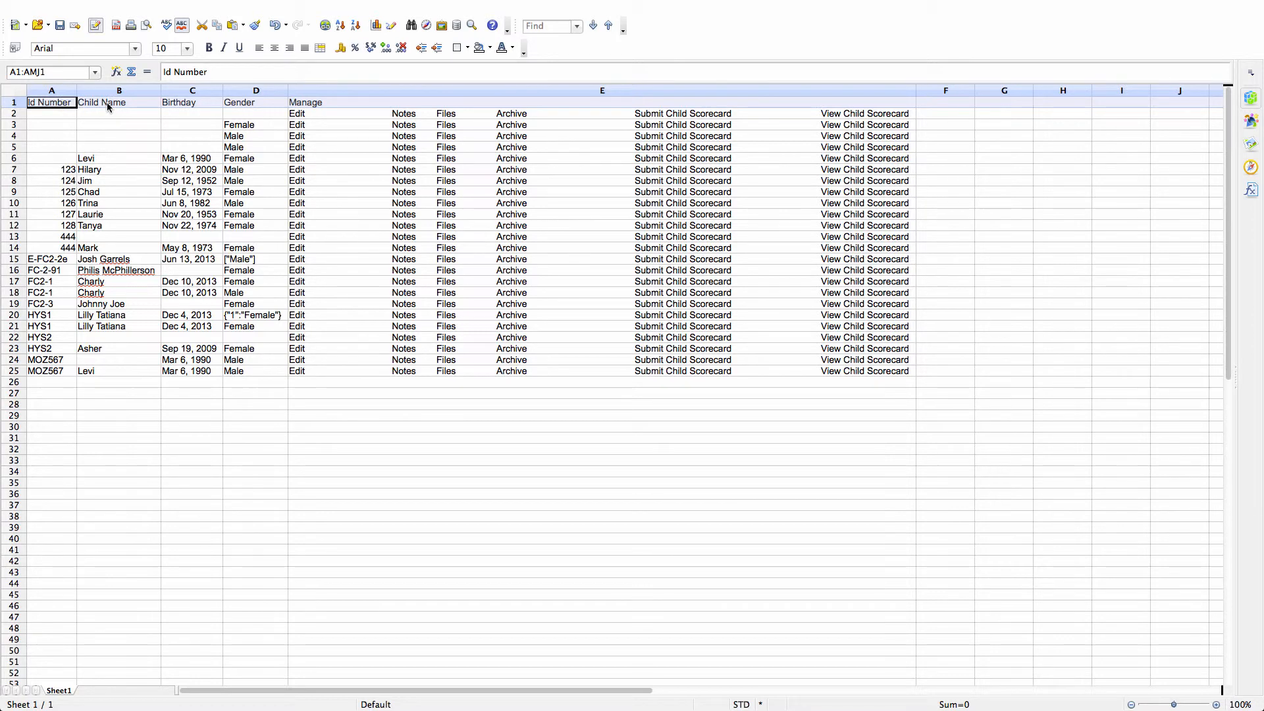
{"action": "key", "text": "ctrl+Right"}
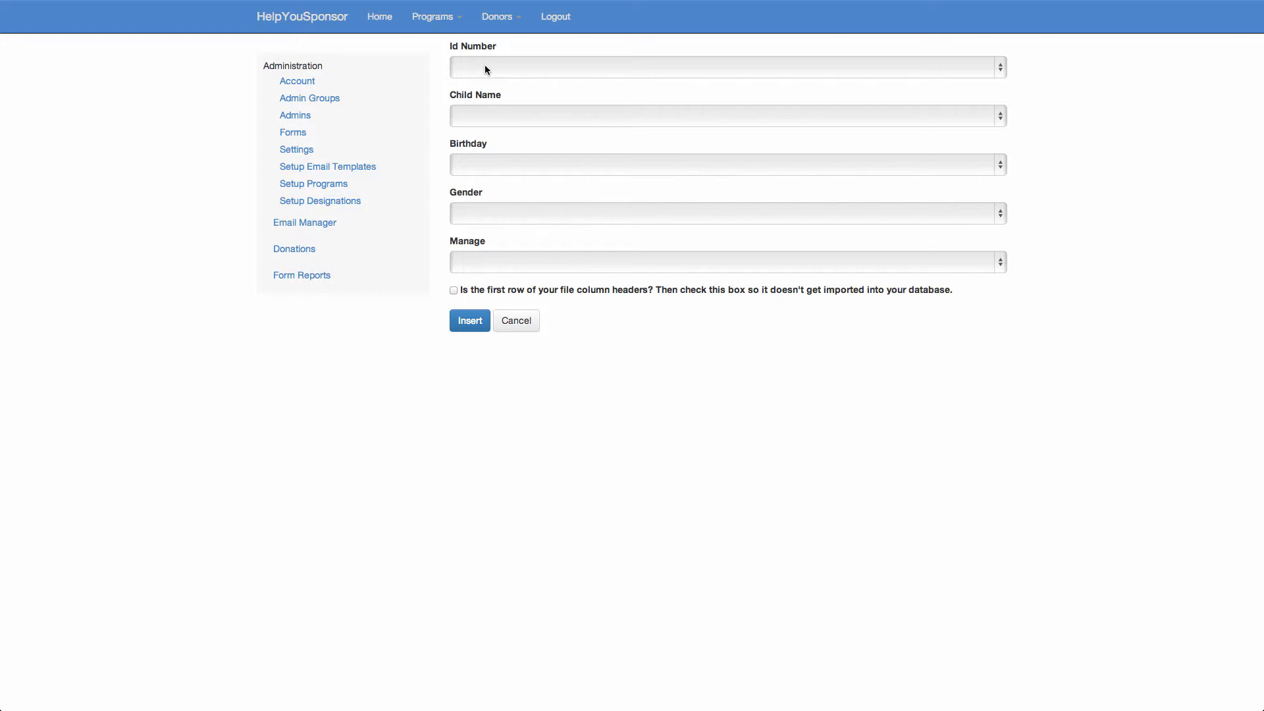
{"action": "left_click", "coordinate": [485, 67]}
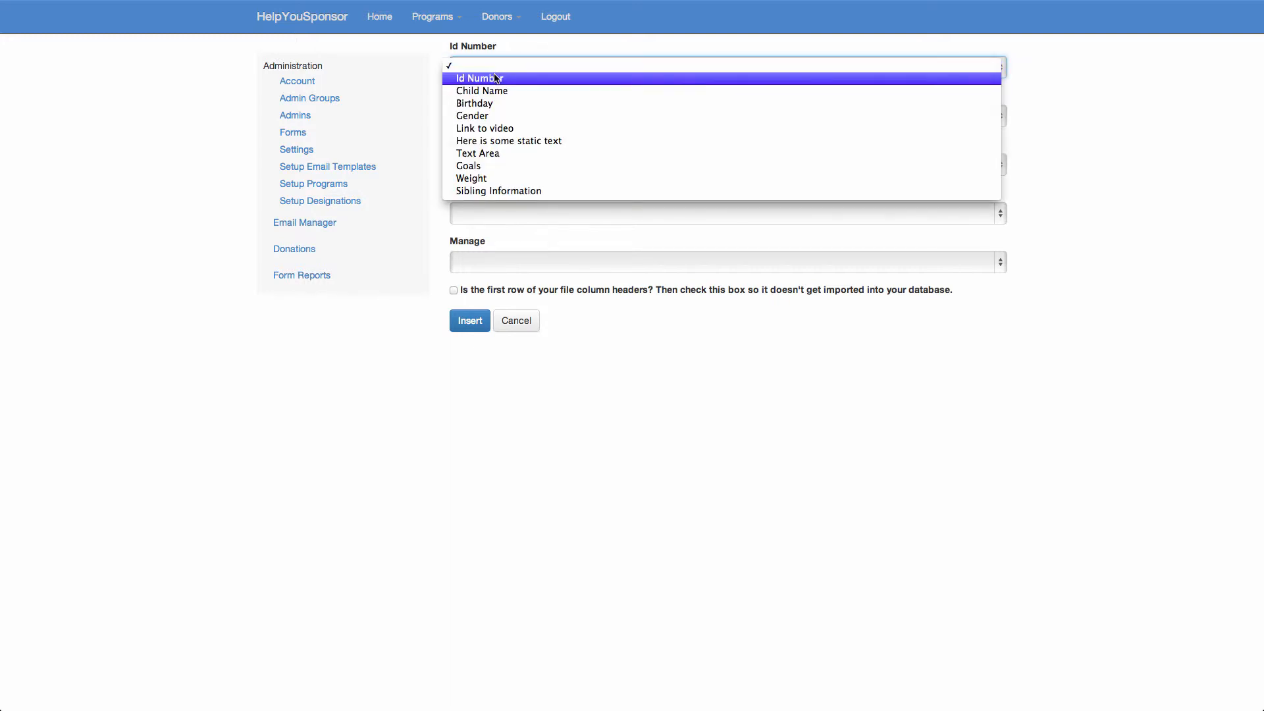
{"action": "left_click", "coordinate": [495, 78]}
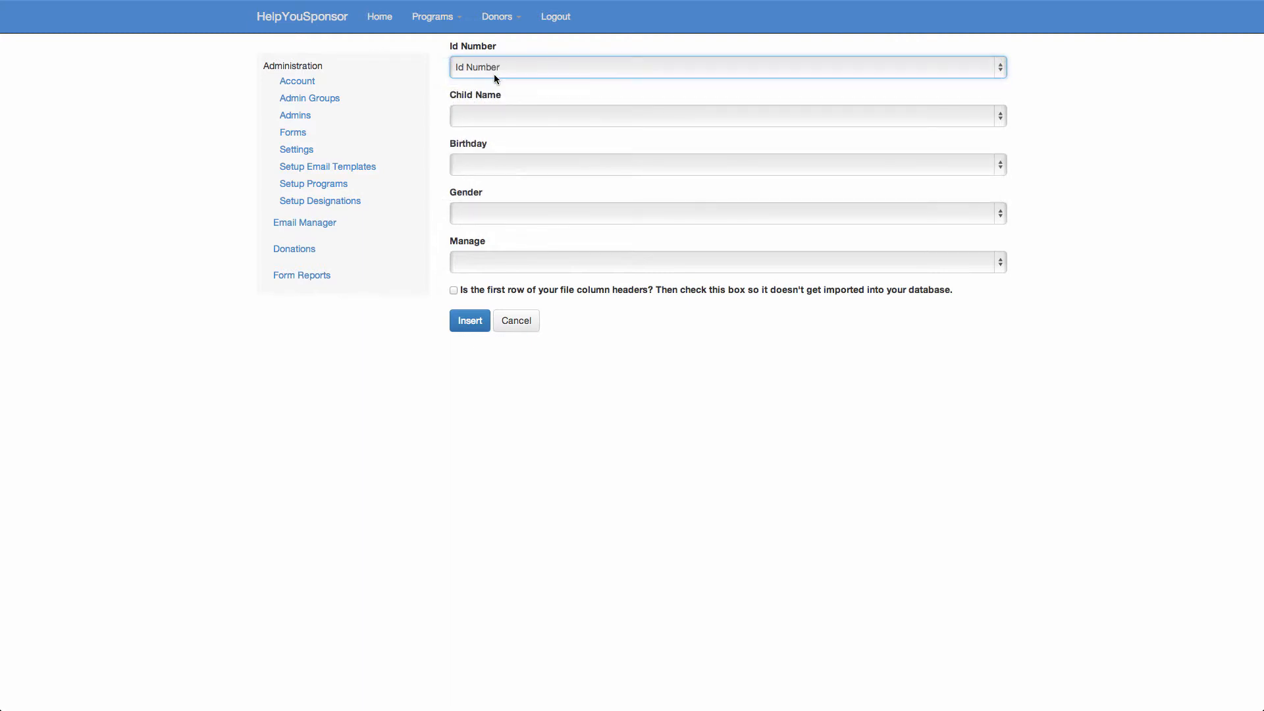
{"action": "left_click", "coordinate": [497, 110]}
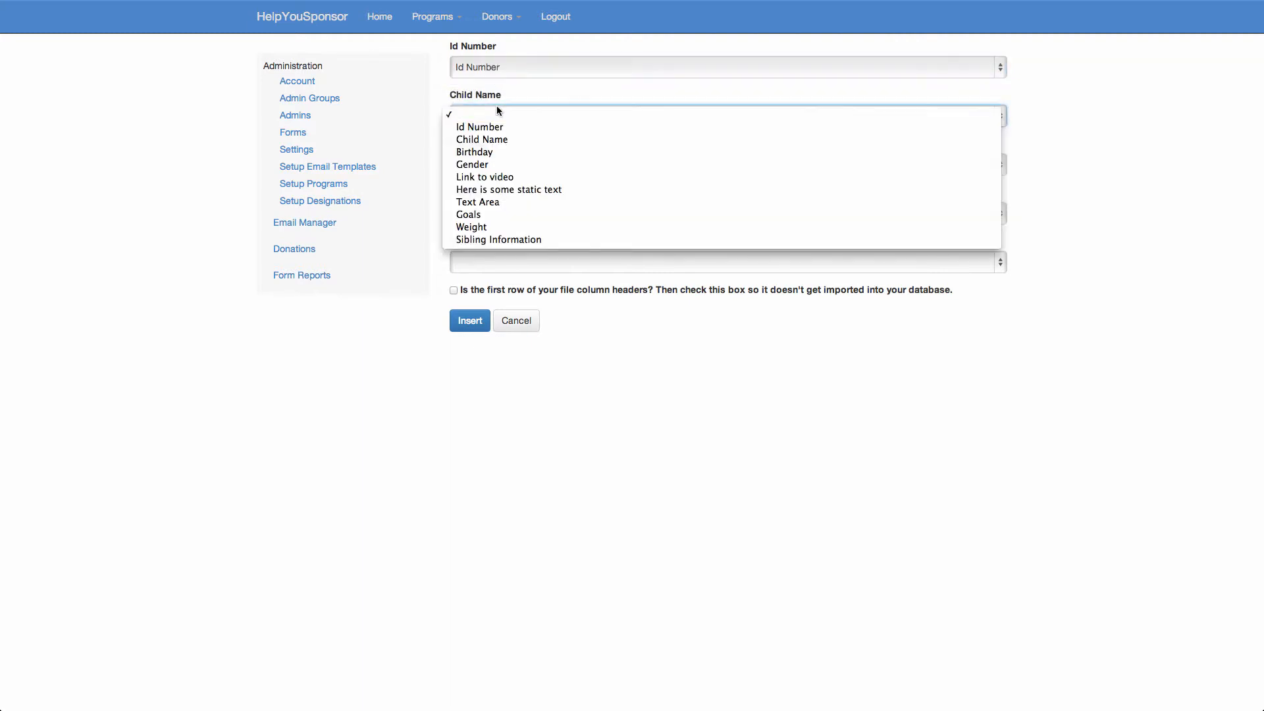
{"action": "left_click", "coordinate": [499, 140]}
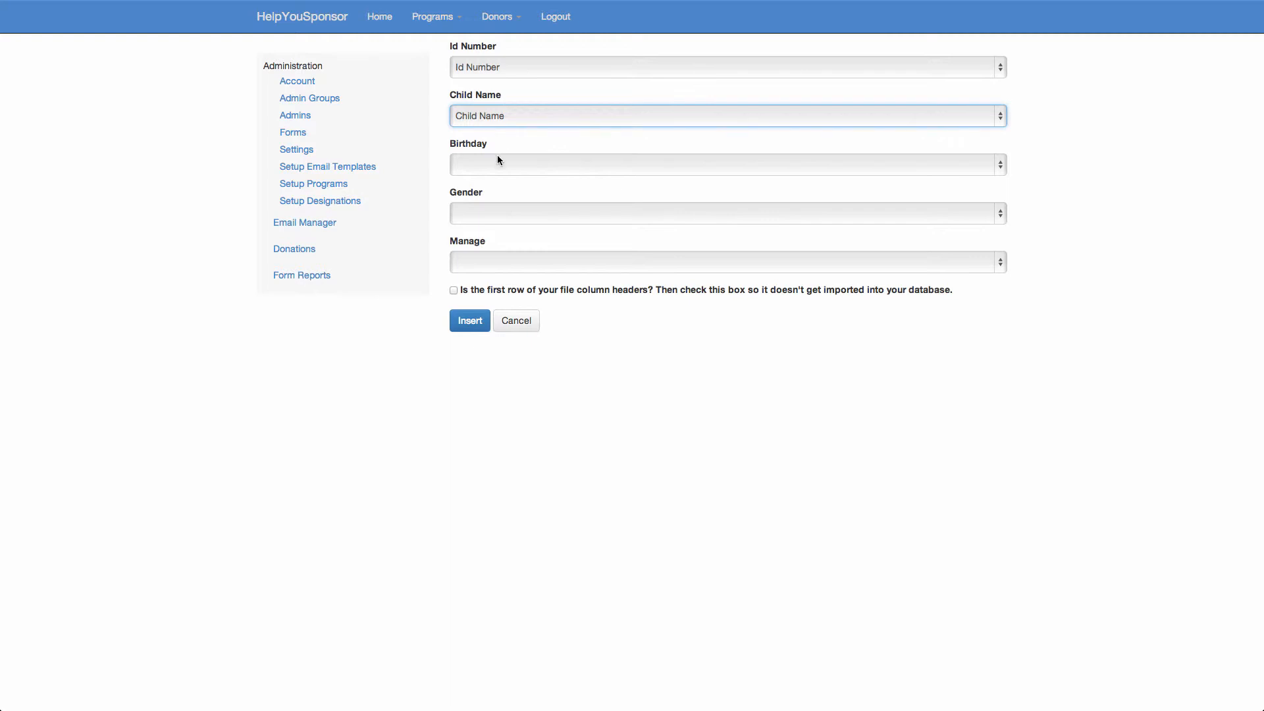
{"action": "left_click", "coordinate": [497, 155]}
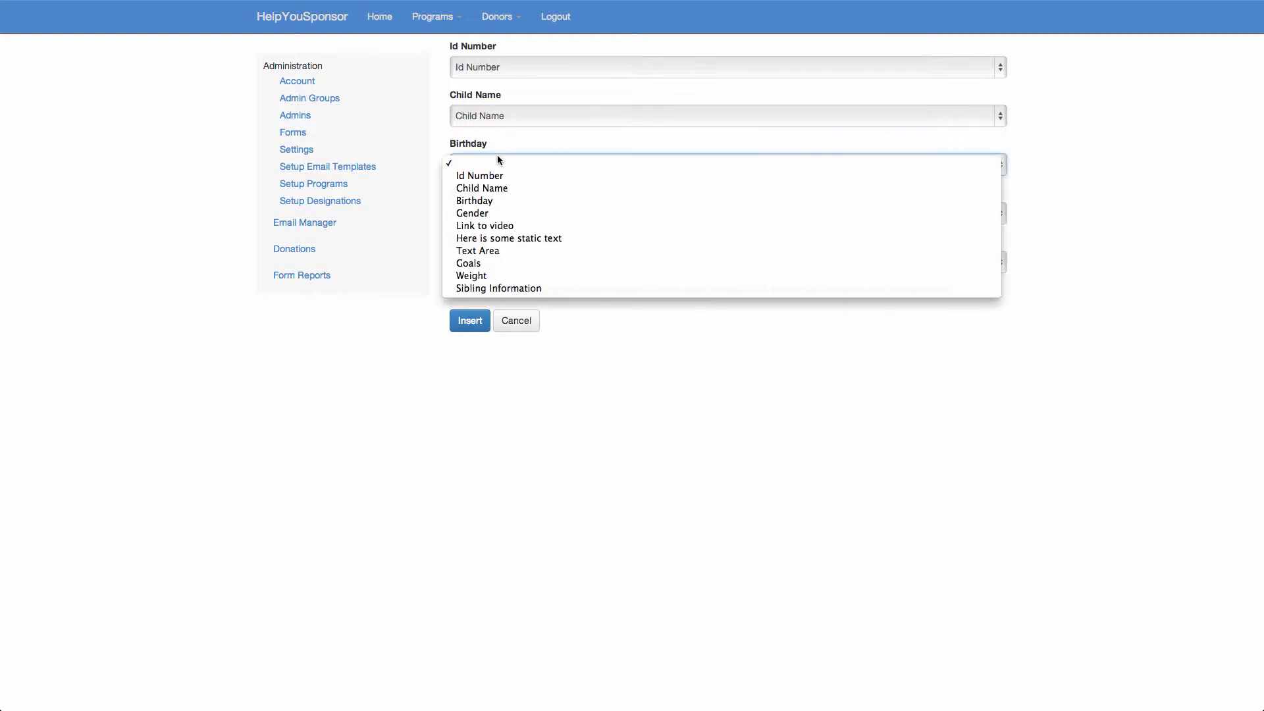
{"action": "left_click", "coordinate": [497, 200]}
{"action": "left_click", "coordinate": [495, 213]}
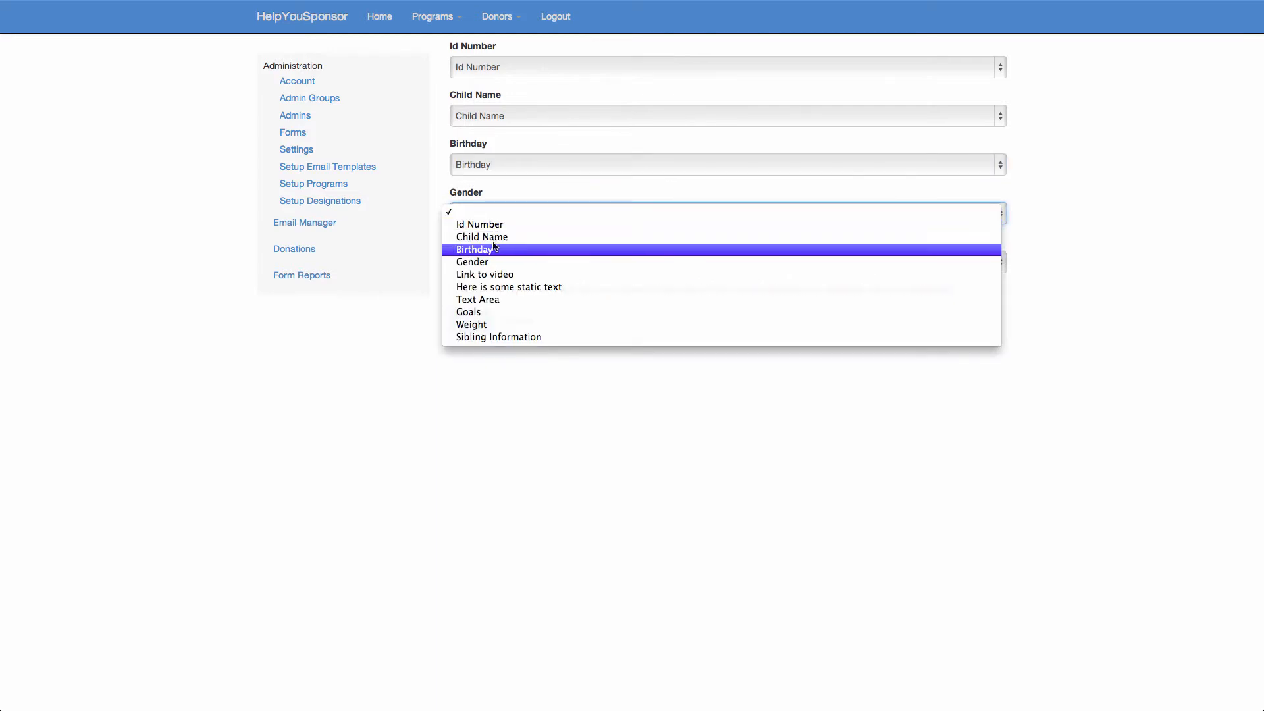
{"action": "left_click", "coordinate": [491, 262]}
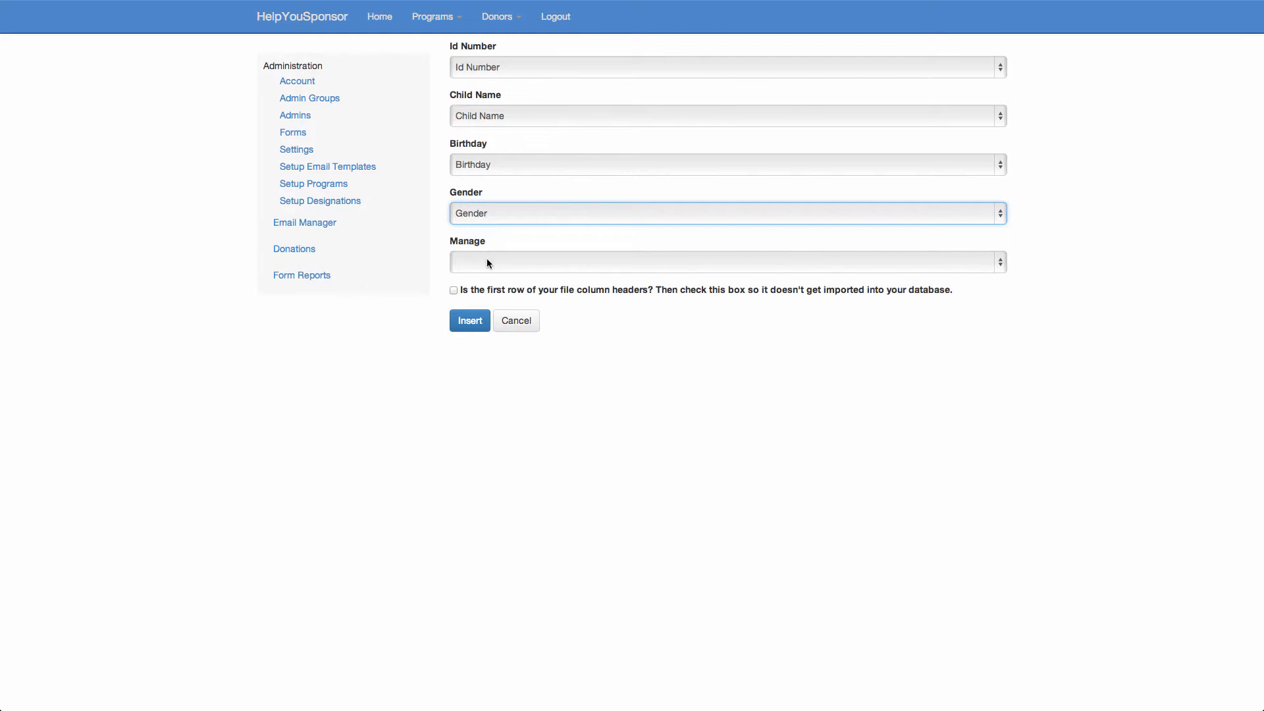
{"action": "left_click", "coordinate": [473, 266]}
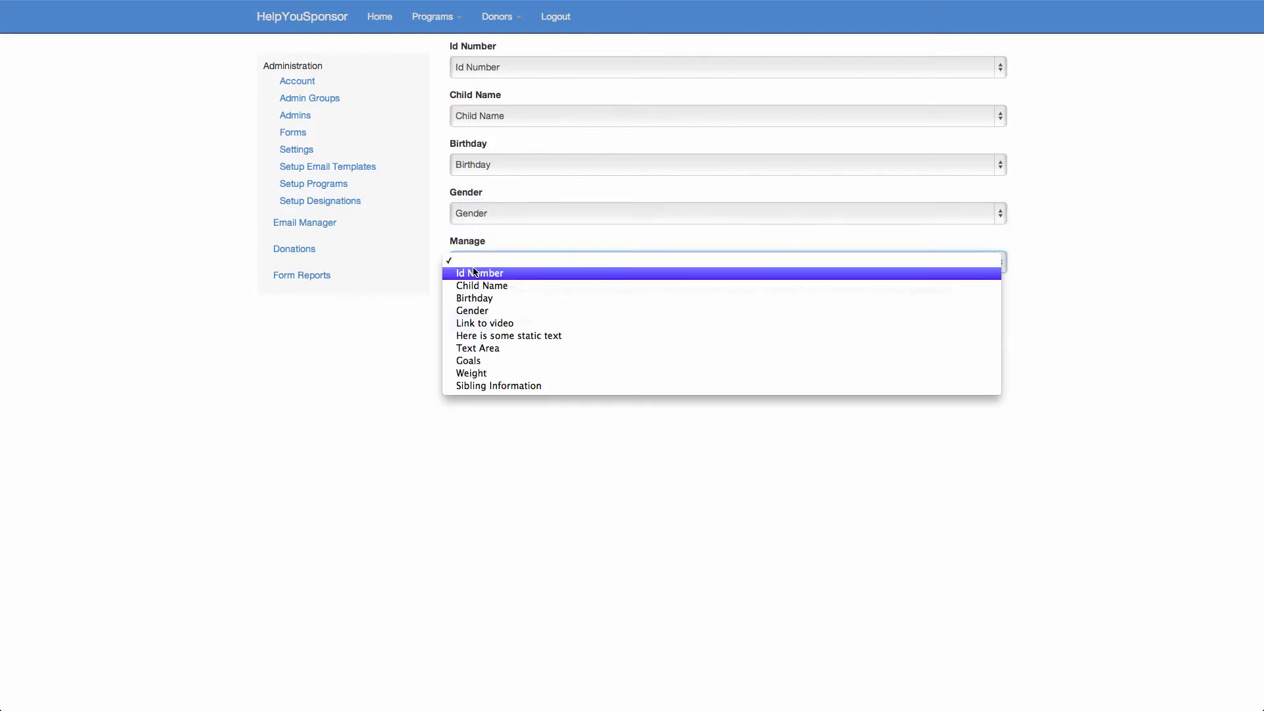
{"action": "left_click", "coordinate": [488, 349]}
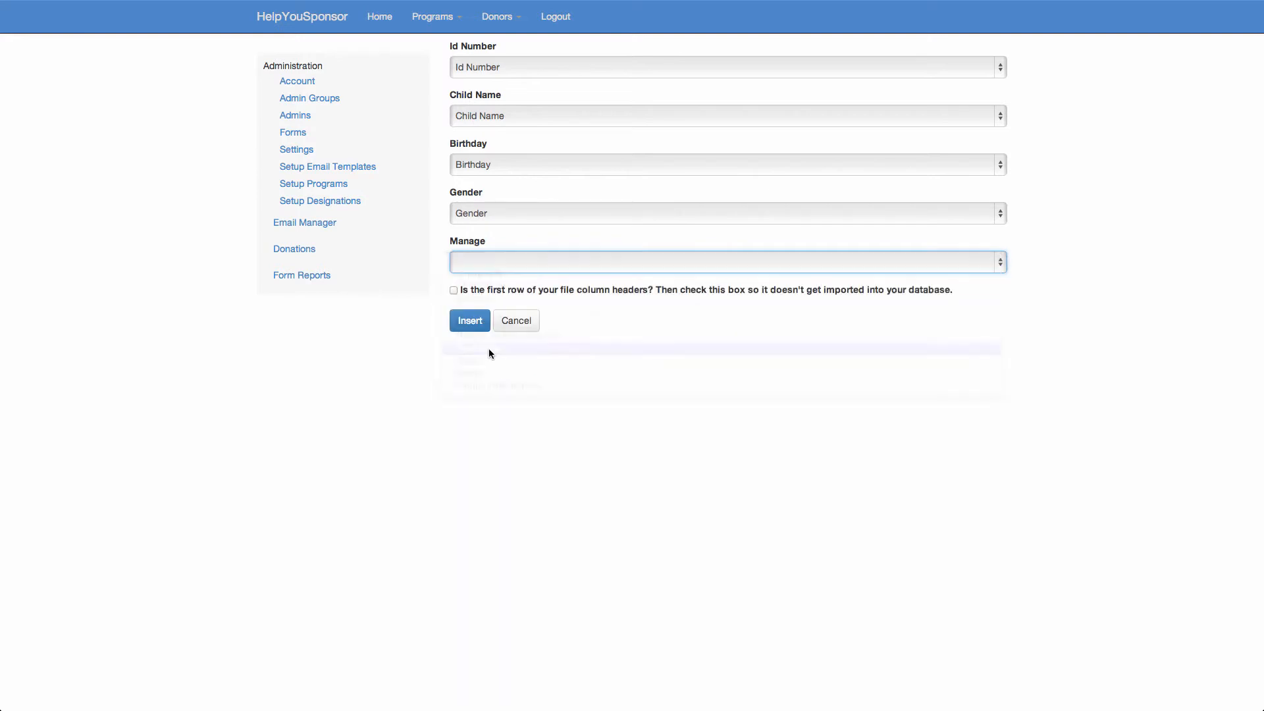
{"action": "left_click", "coordinate": [510, 266]}
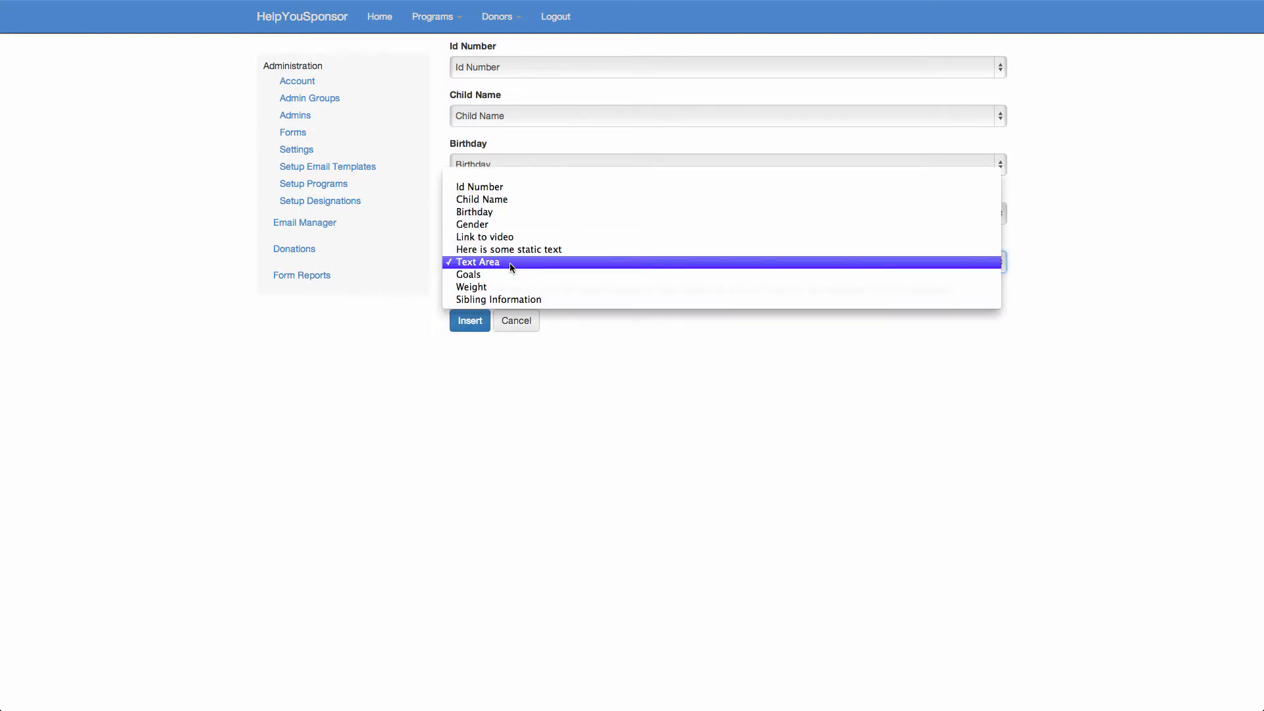
{"action": "left_click", "coordinate": [504, 175]}
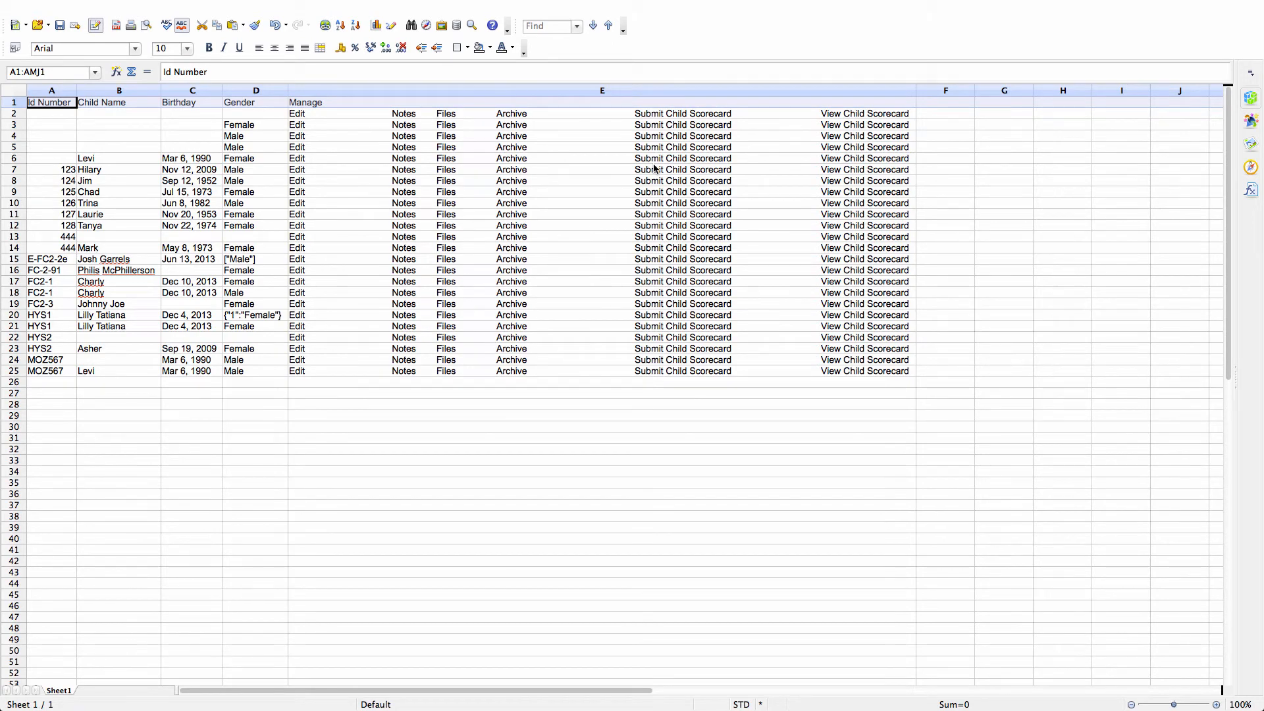
- Back in the HelpYouSponsor import form, mark the file's first row as column headers and insert the data
{"action": "key", "text": "ctrl+Right"}
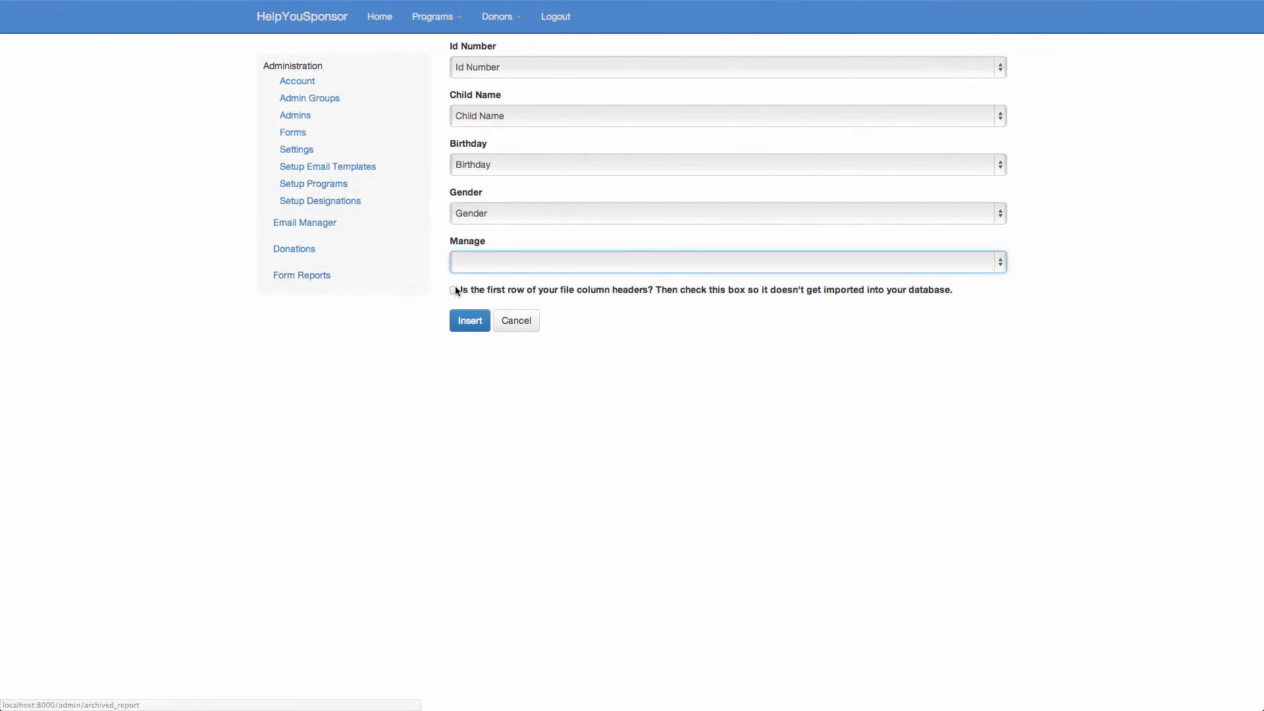
{"action": "left_click", "coordinate": [454, 290]}
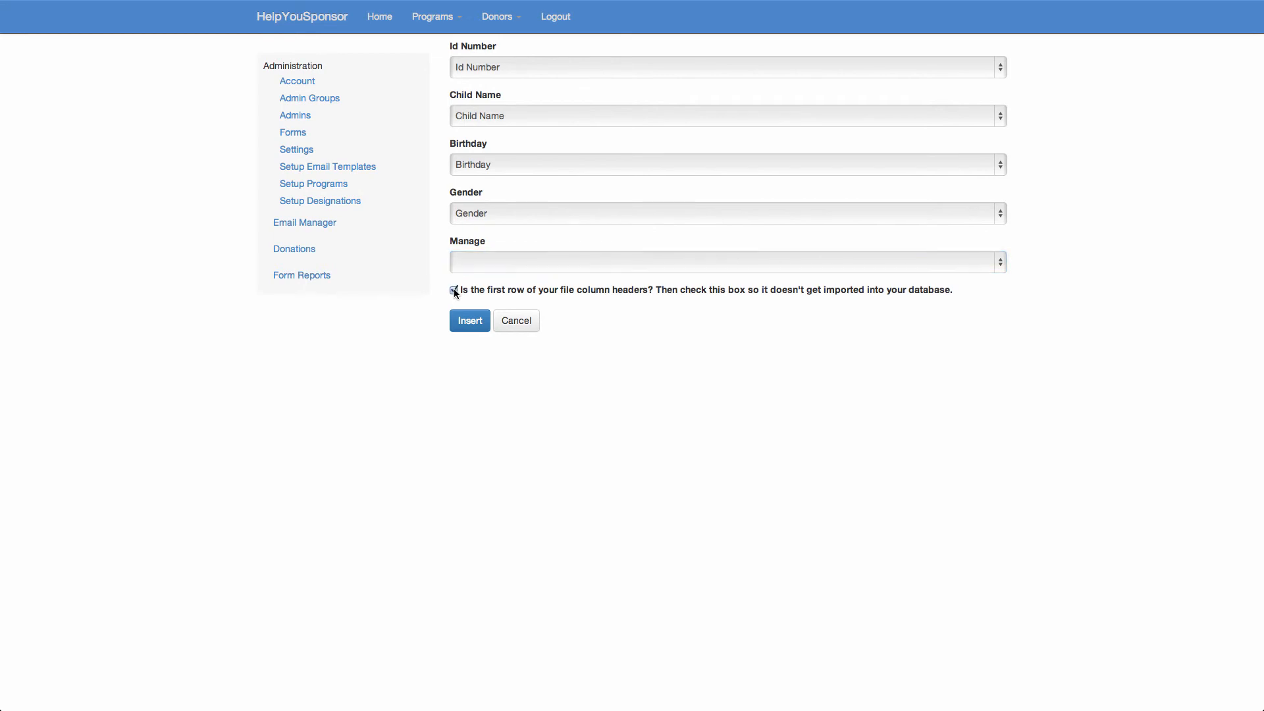
{"action": "left_click", "coordinate": [467, 325]}
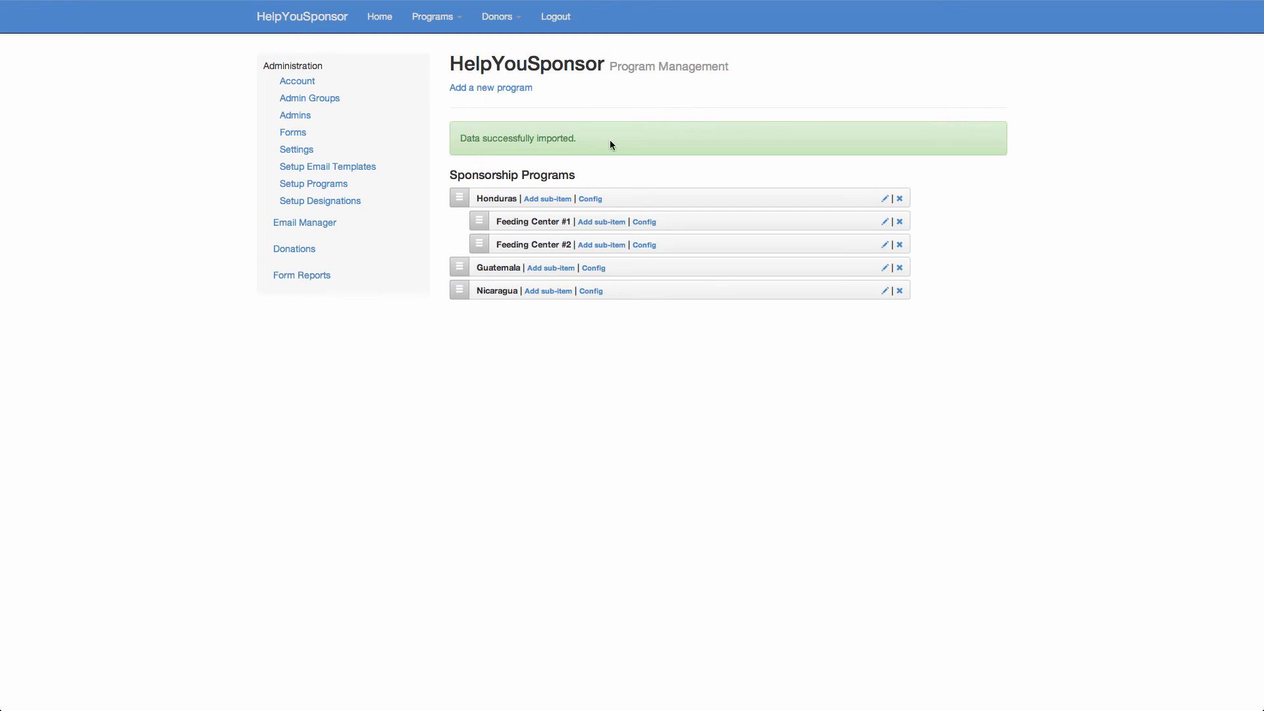
- Open the Guatemala program's entry list and page through the imported child records
{"action": "left_click", "coordinate": [441, 24]}
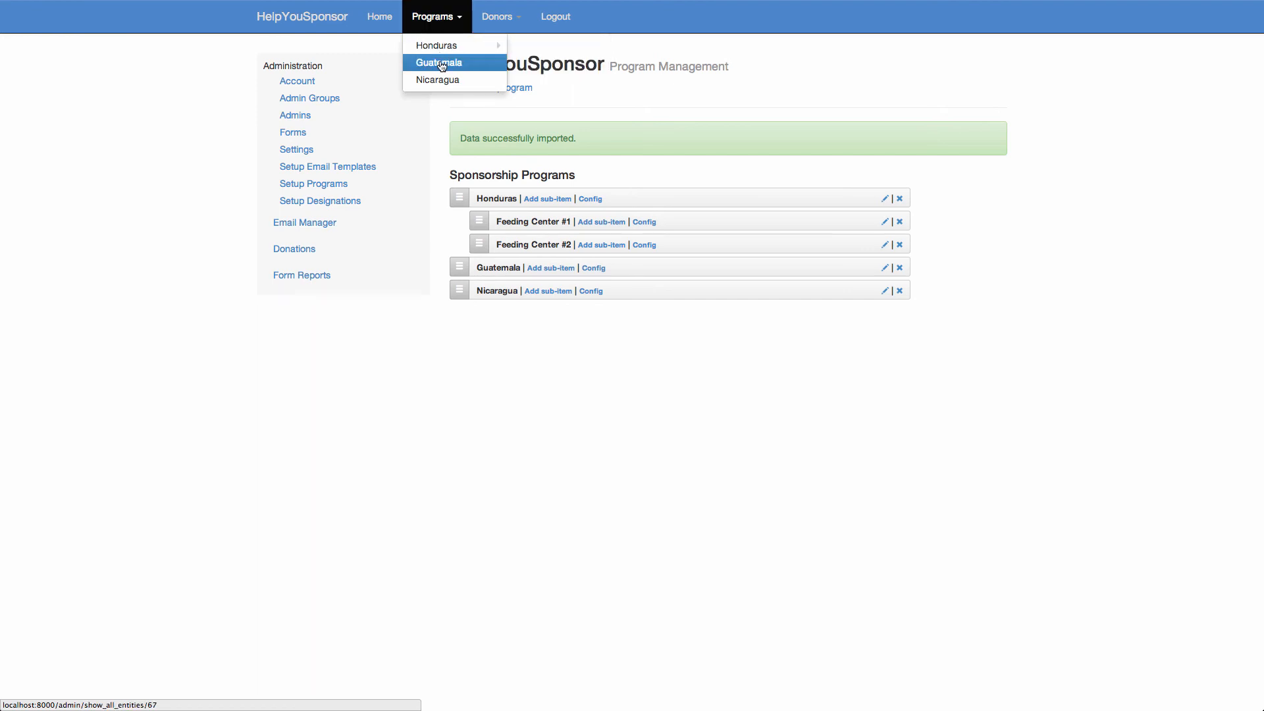
{"action": "left_click", "coordinate": [440, 62]}
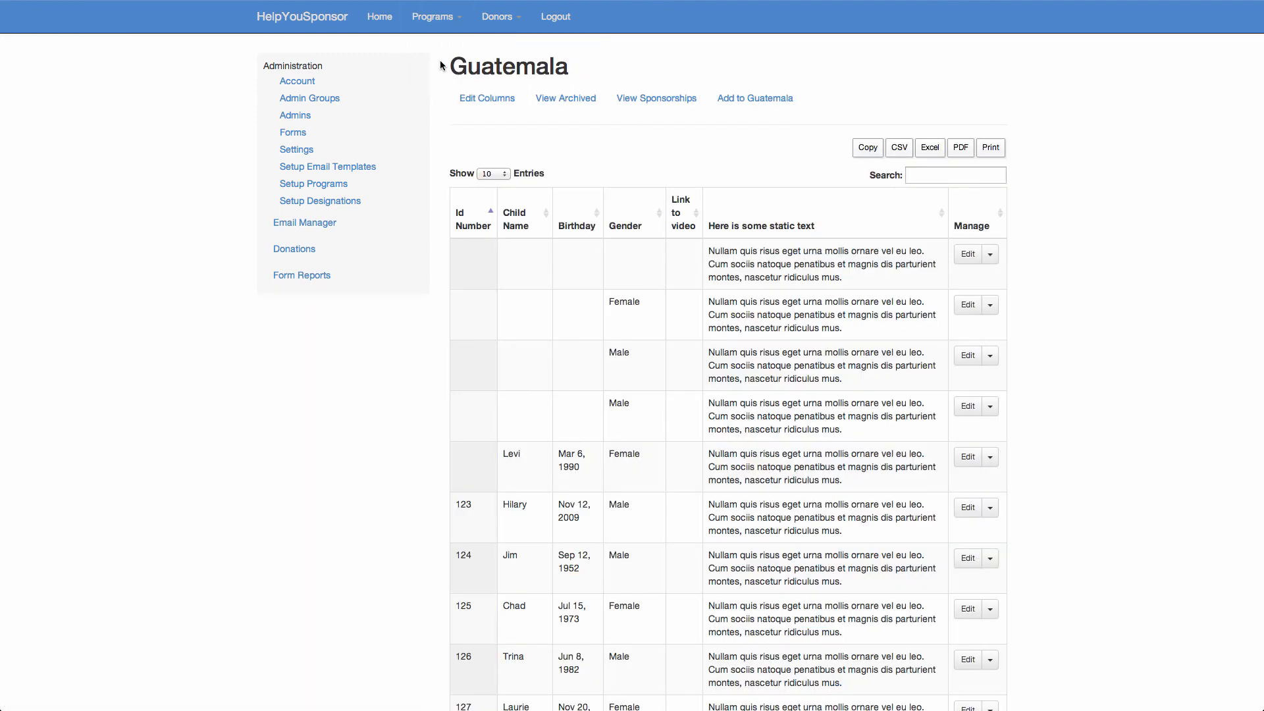
{"action": "scroll", "coordinate": [519, 385], "scroll_direction": "down", "scroll_amount": 3}
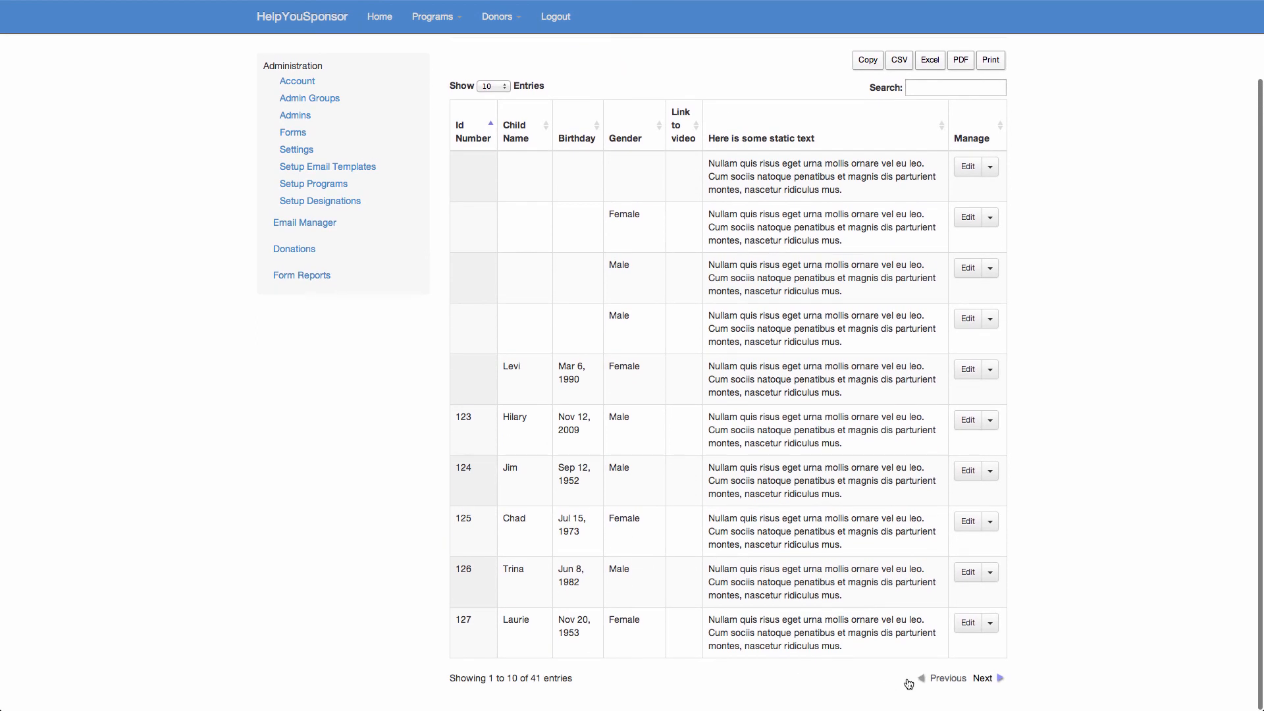
{"action": "left_click", "coordinate": [981, 678]}
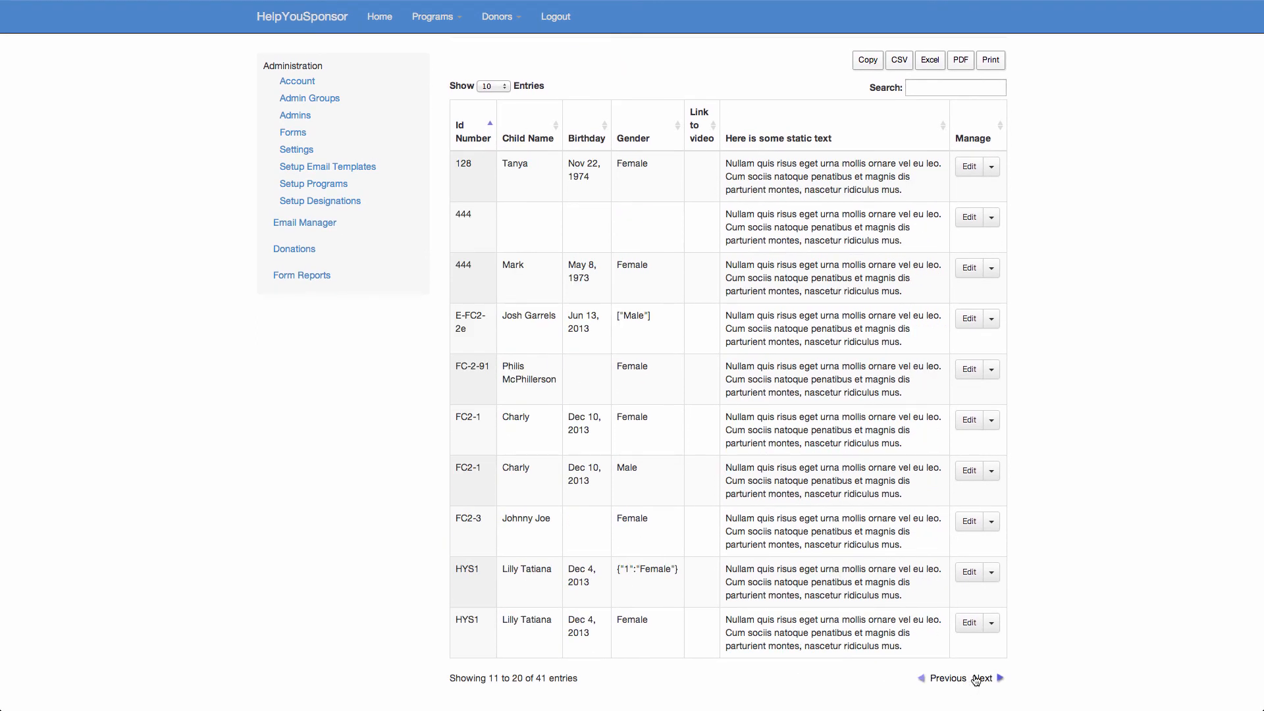
{"action": "left_click", "coordinate": [976, 679]}
{"action": "left_click", "coordinate": [976, 679]}
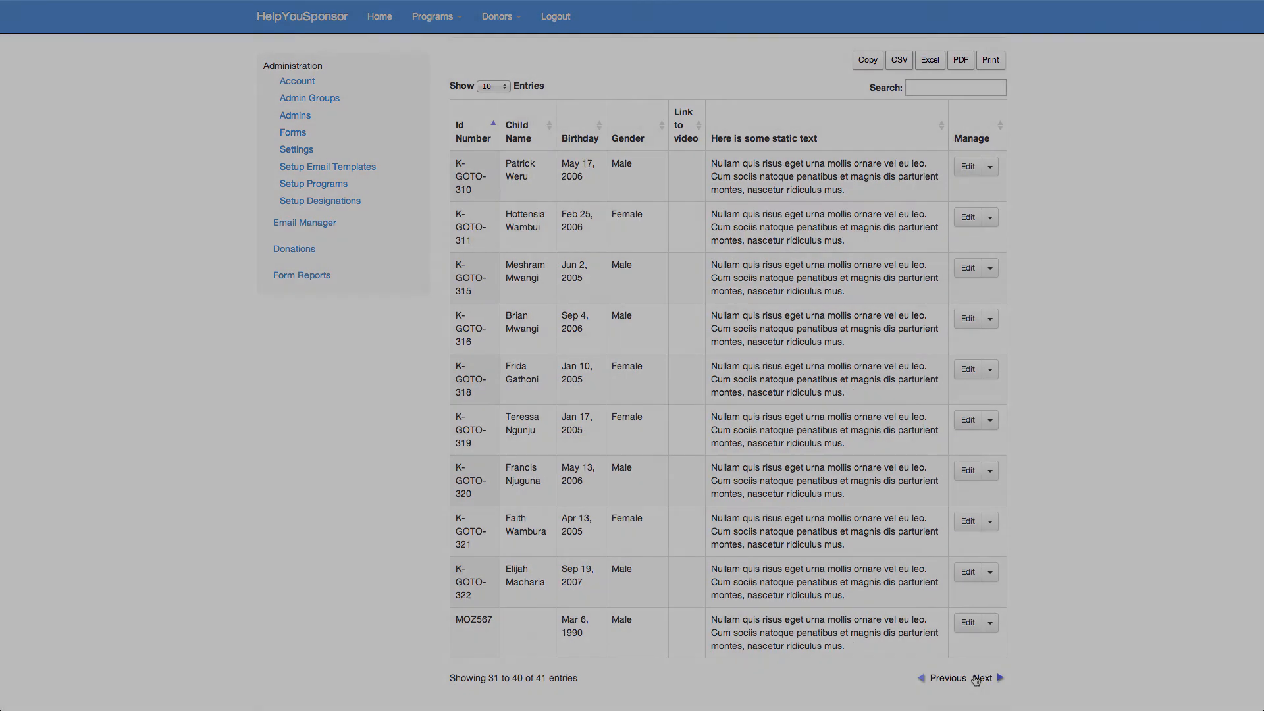